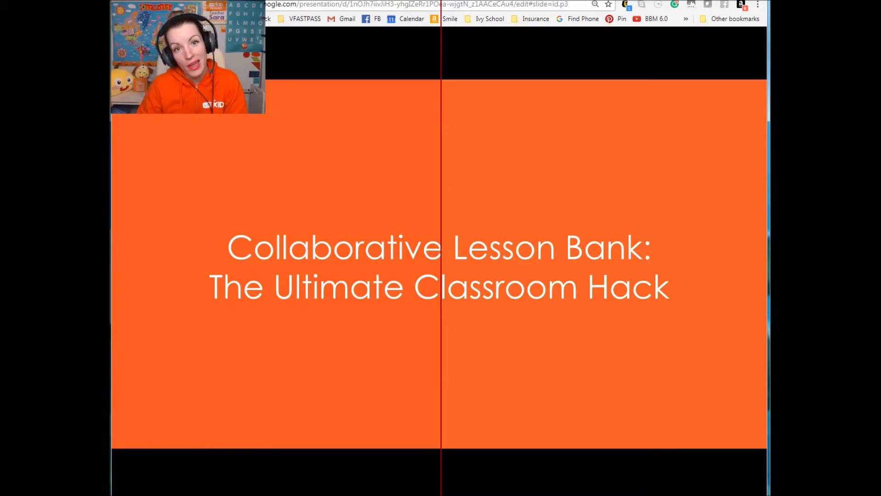
Step: Reveal the CLB slide's screenshot, Shared! label, PPT note and resource-banks point, then advance
key("Right")
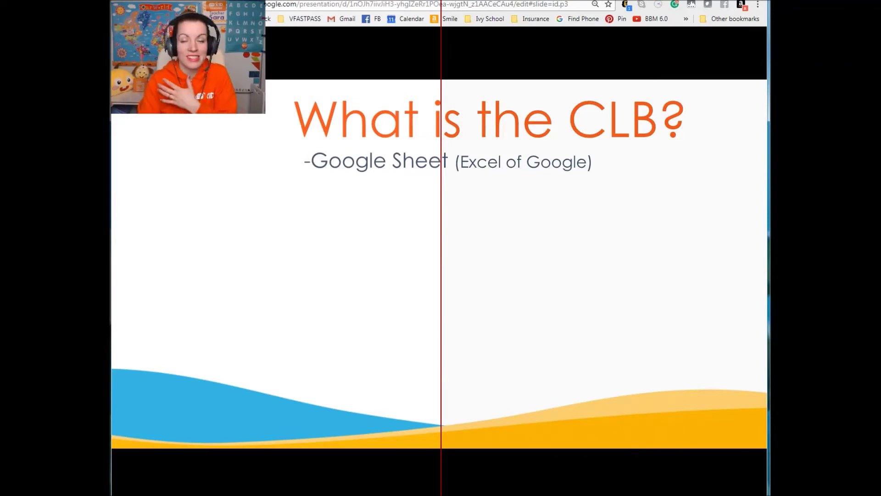
key("Right")
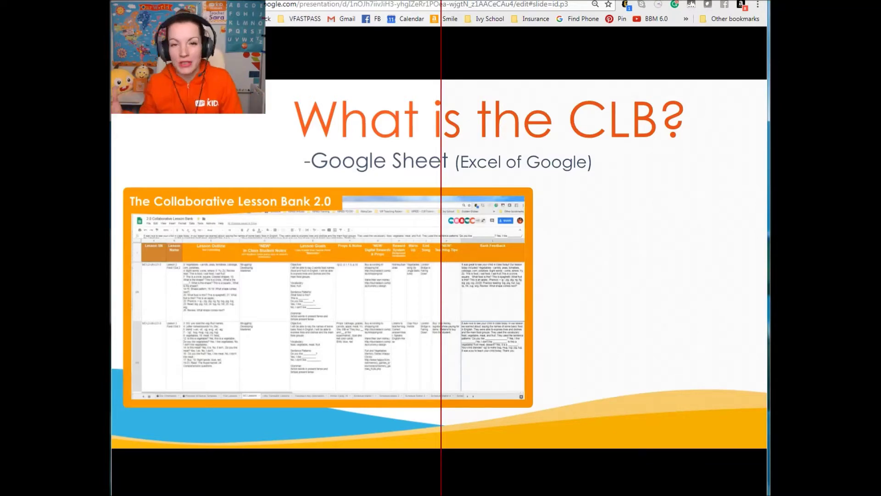
key("Right")
key("Right")
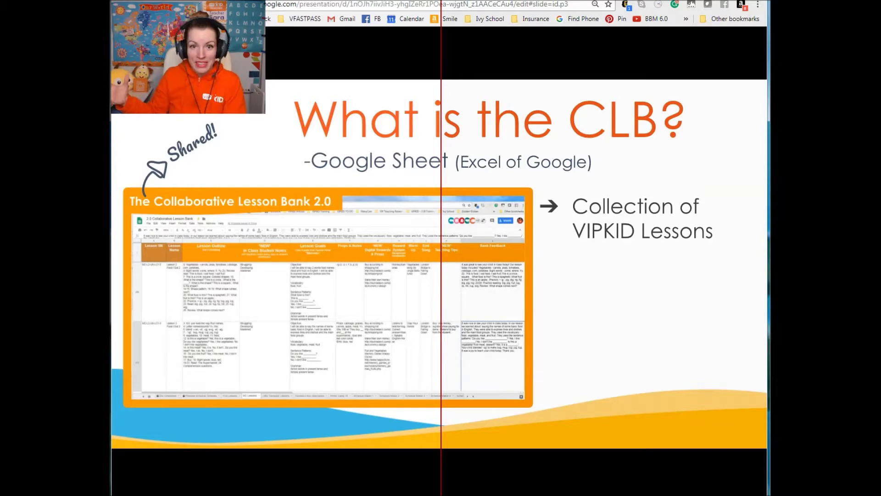
key("Right")
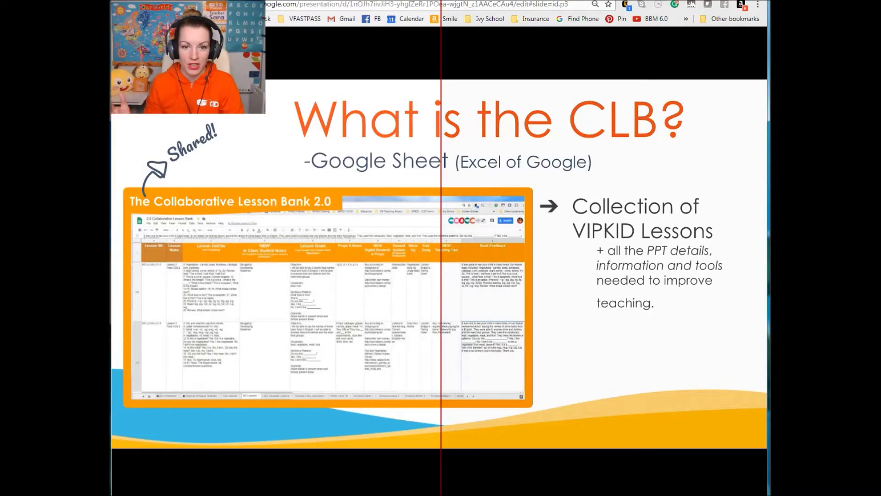
key("Right")
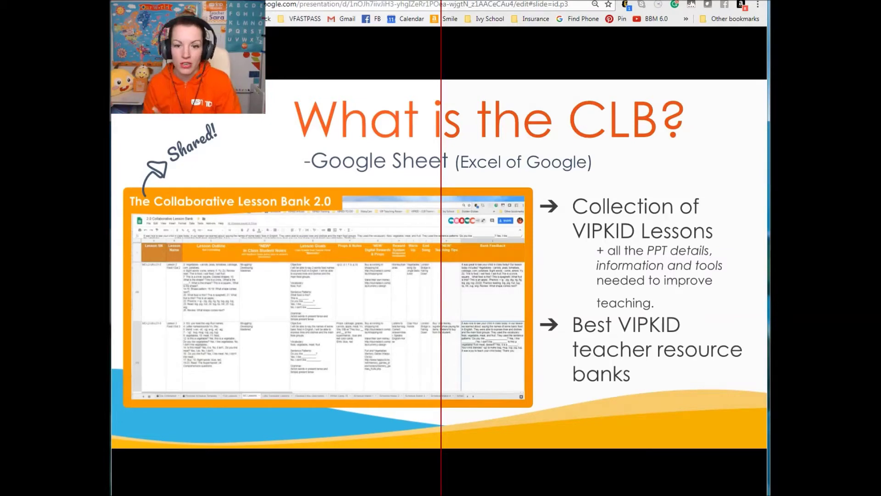
key("Right")
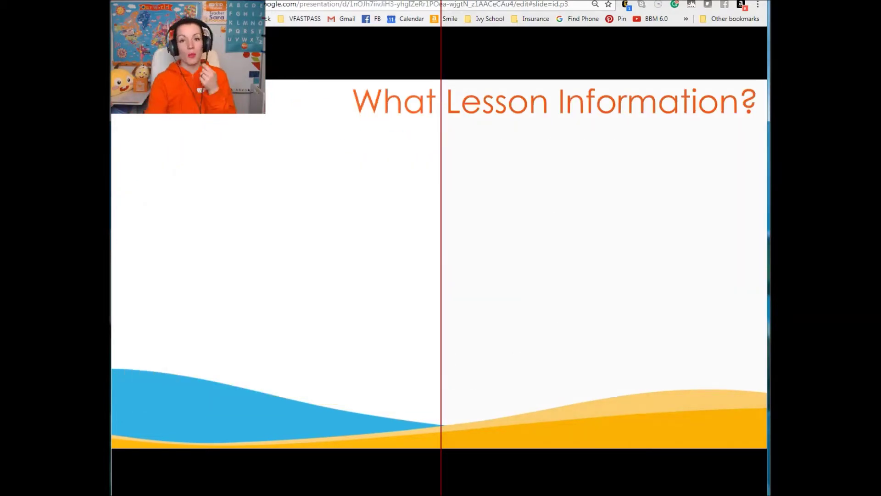
Step: Reveal the screenshot, Lesson Details points through VIPKID Reward System, and the Additional Tools heading
key("Right")
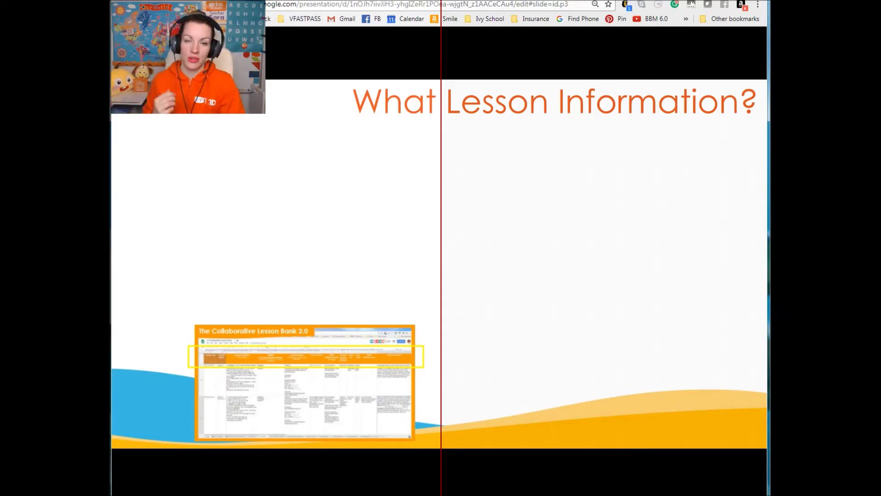
key("Right")
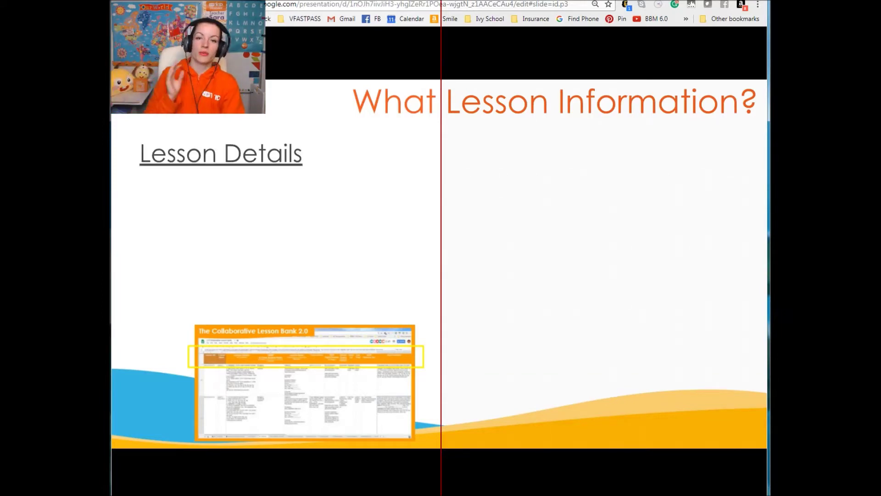
key("Right")
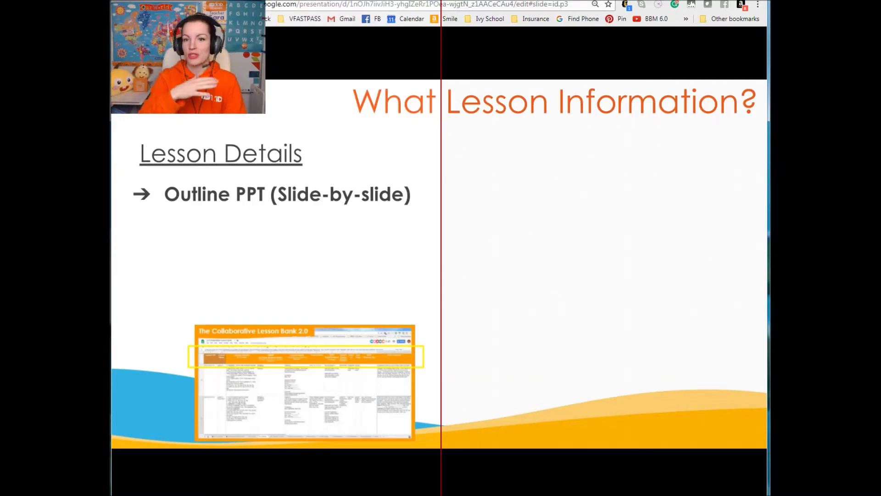
key("Right")
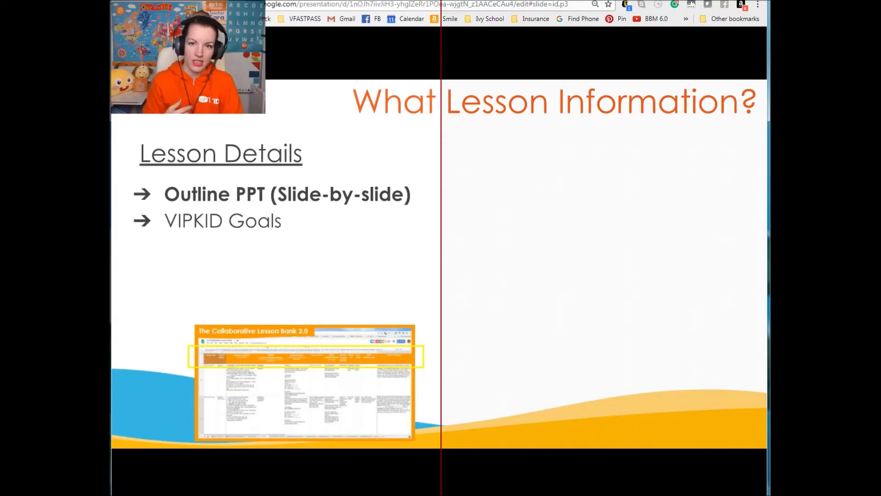
key("Right")
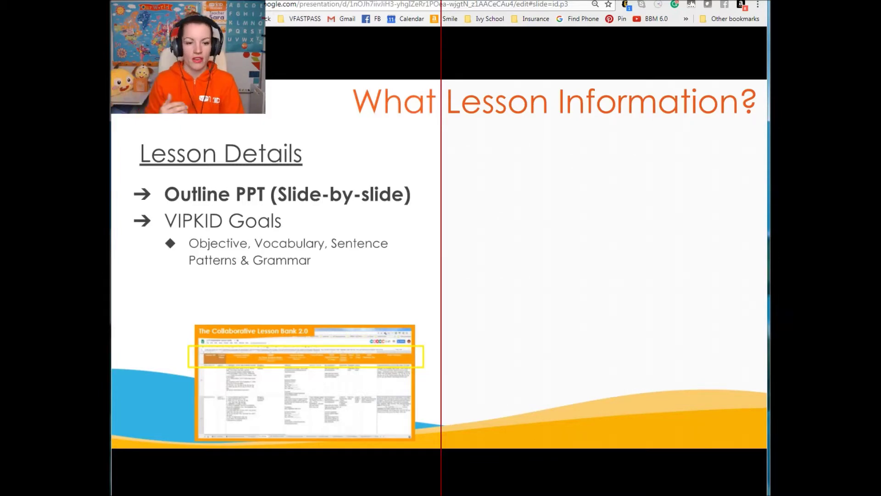
key("Right")
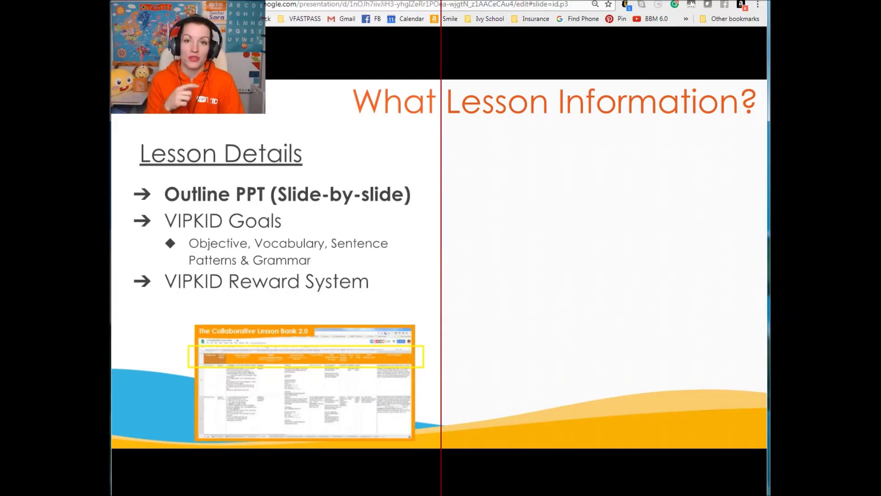
key("Right")
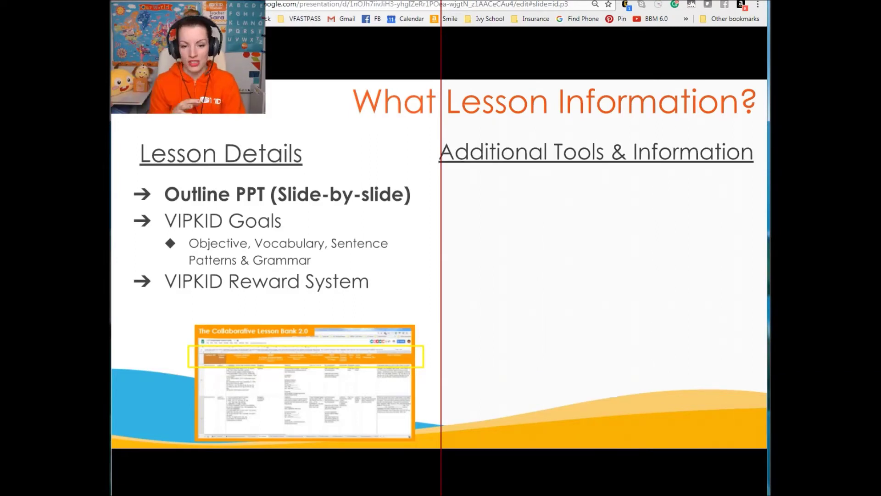
Step: Reveal In-Class Student Notes, its Student info and Performance notes, then Physical Props & Rewards
key("Right")
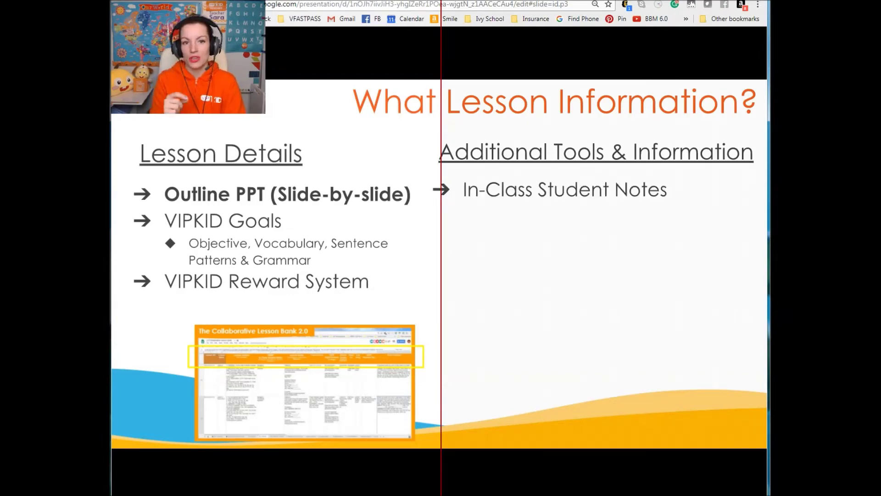
key("Right")
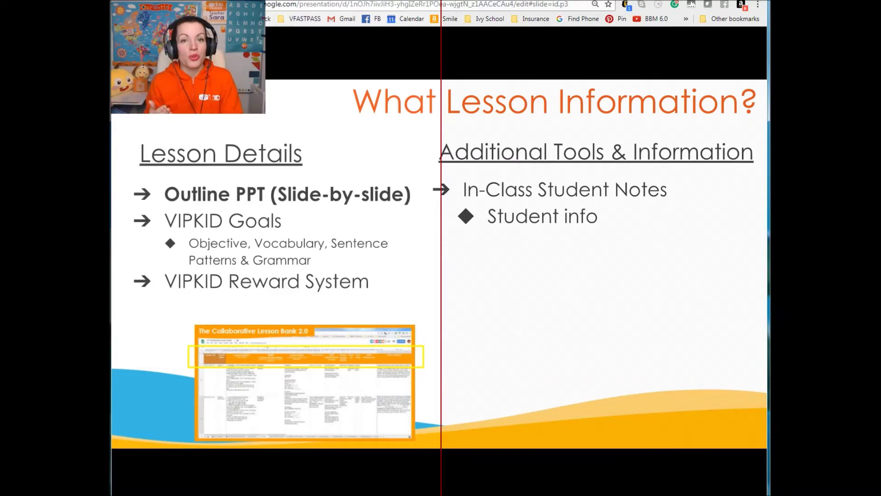
key("Right")
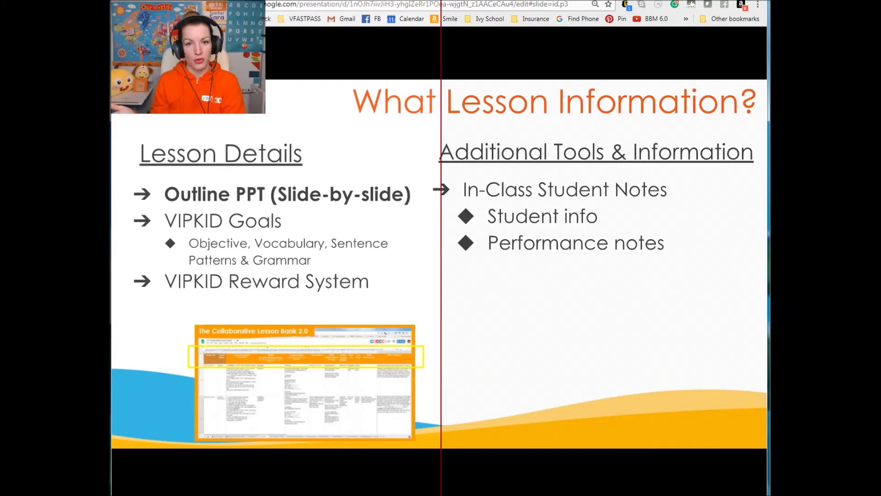
key("Right")
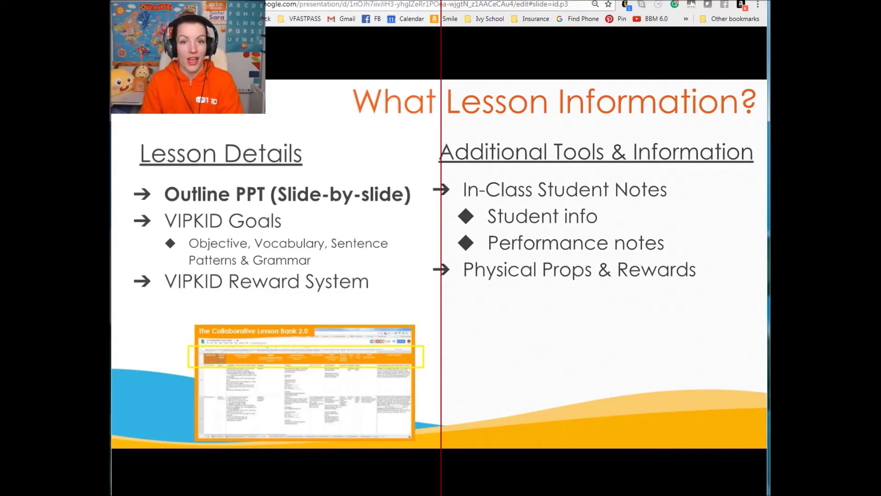
Step: Reveal Digital Rewards & Props, Lesson Notes (Heads up), Teaching Tips & Tricks (Bossy E), Feedback Templates
key("Right")
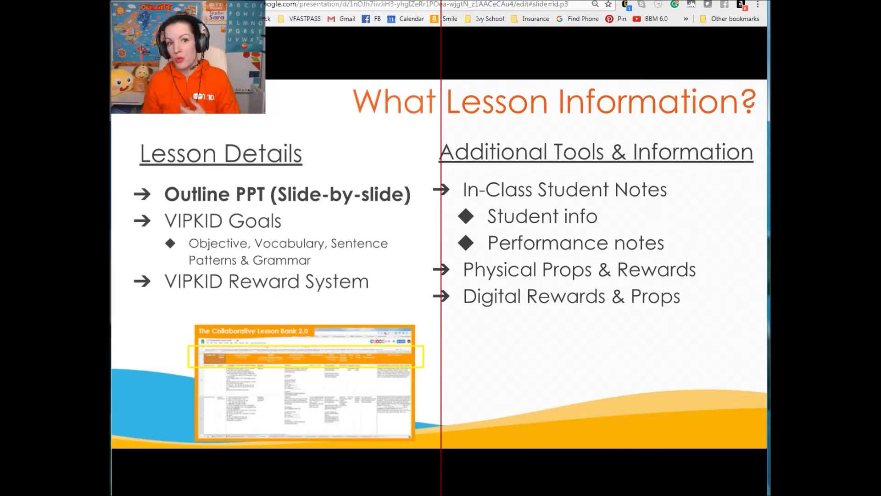
key("Right")
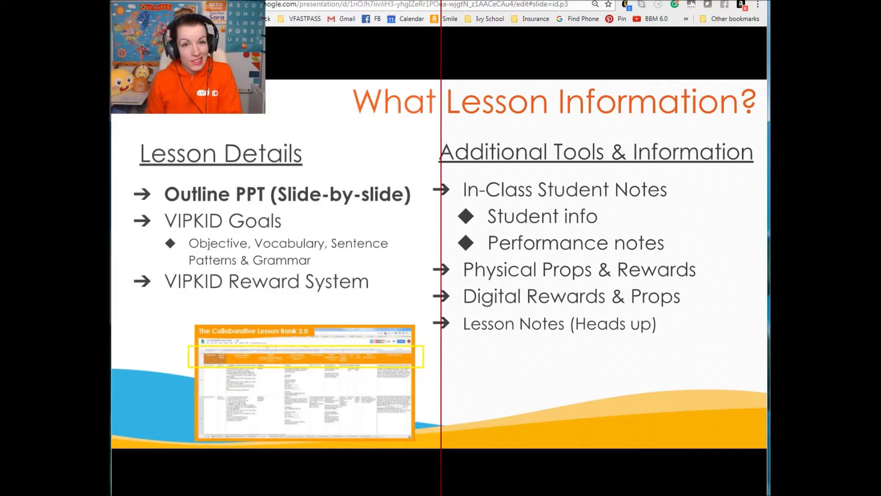
key("Right")
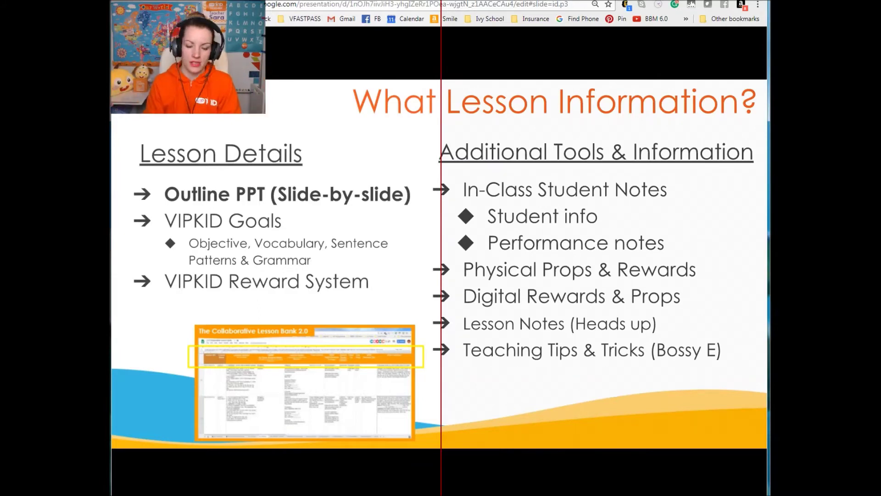
key("Right")
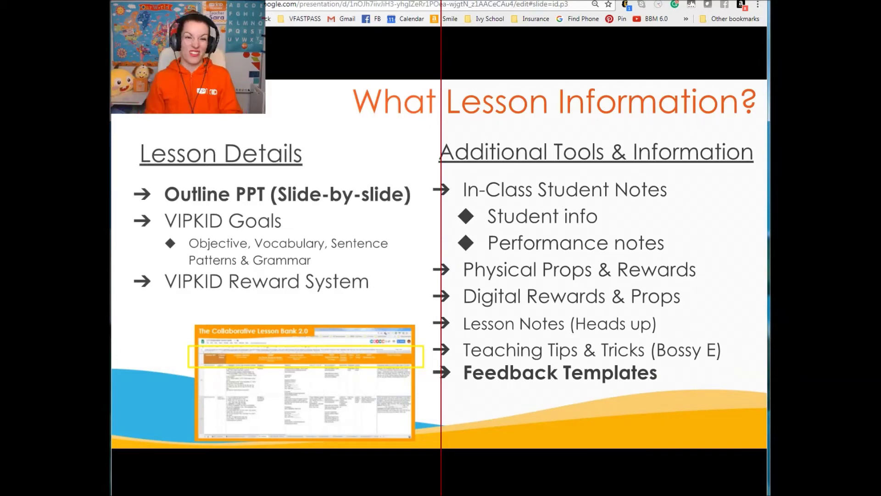
Step: Advance the presentation to the HOW? slide with its embedded video
key("Right")
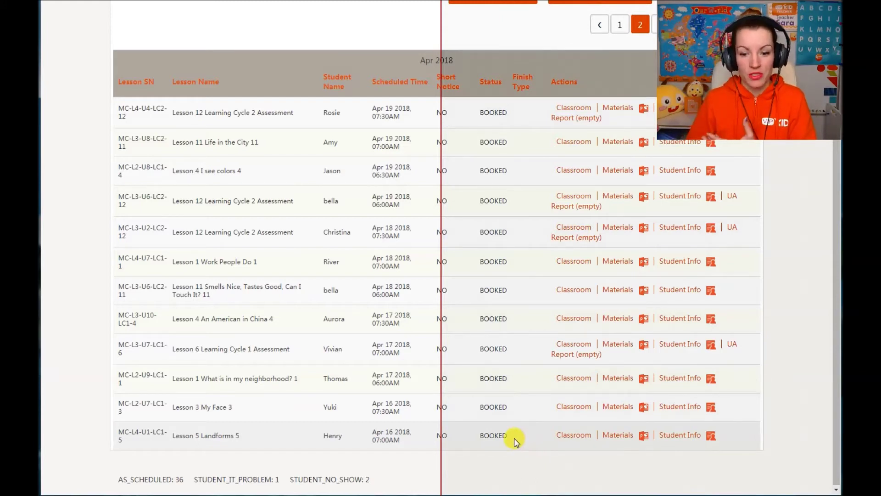
Step: Copy the four Apr 16–17 booked lesson rows and bring up the lesson bank sheet
left_click_drag(515, 440, 119, 346)
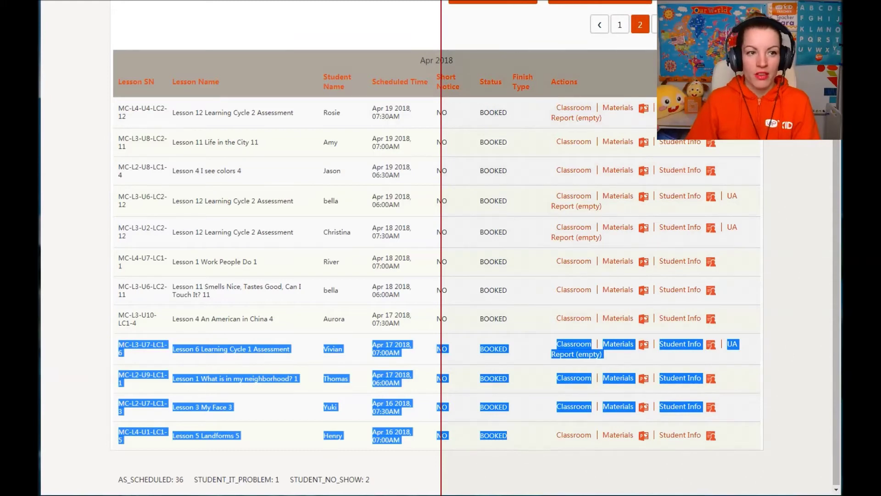
key("alt+Tab")
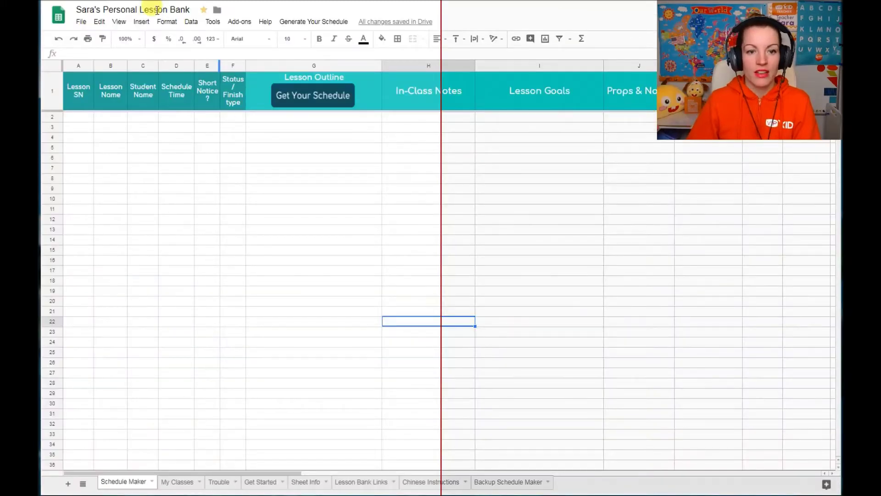
Step: Paste the four lessons at A2 of Schedule Maker and run Get Your Schedule
left_click(80, 118)
key("ctrl+v")
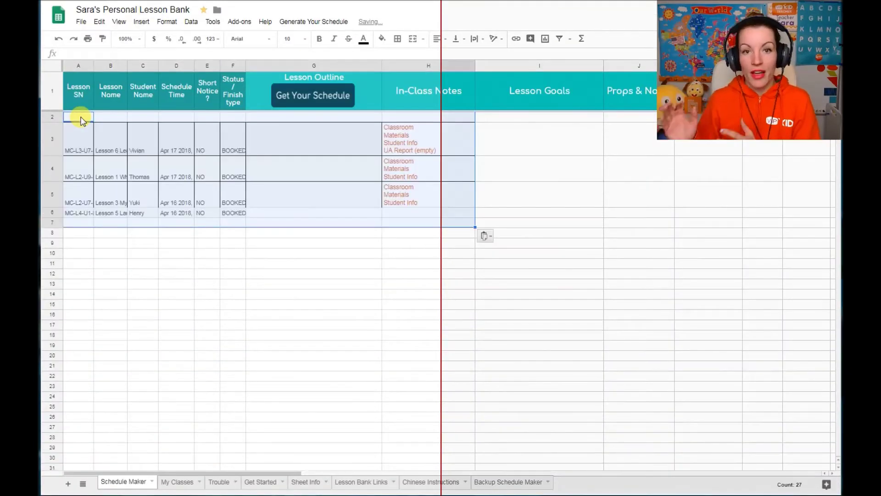
left_click(297, 97)
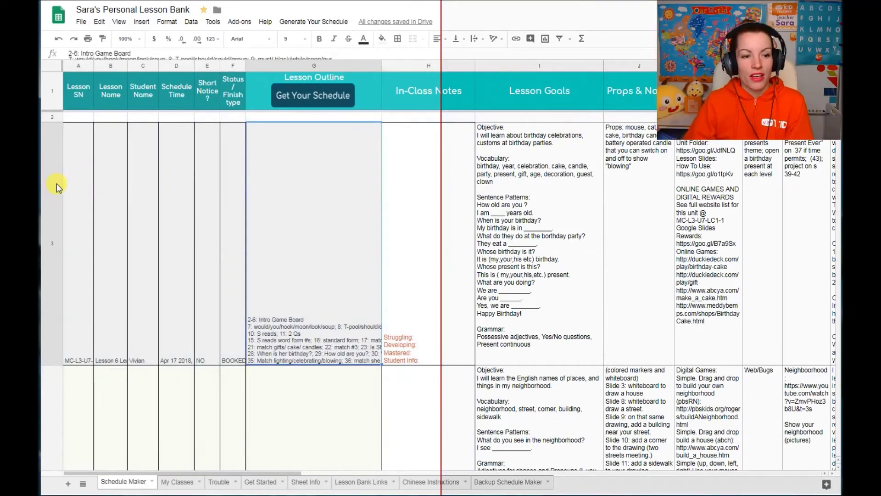
left_click(53, 179)
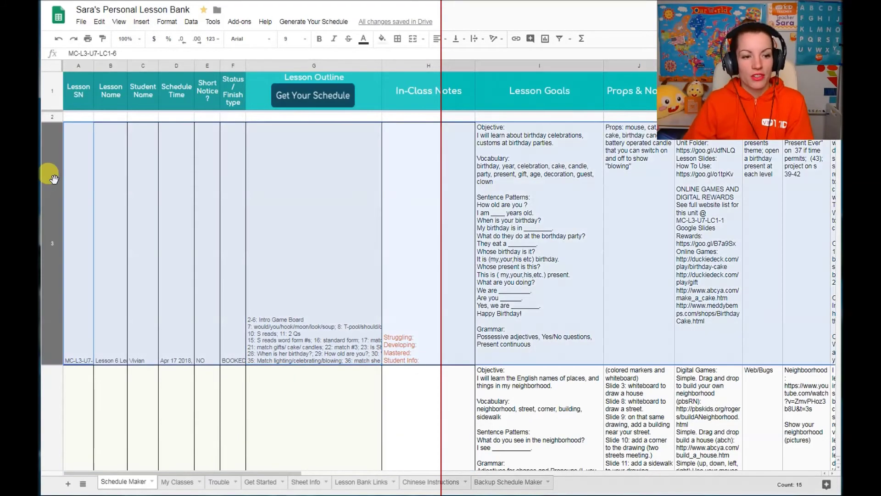
scroll(55, 183, "down", 5)
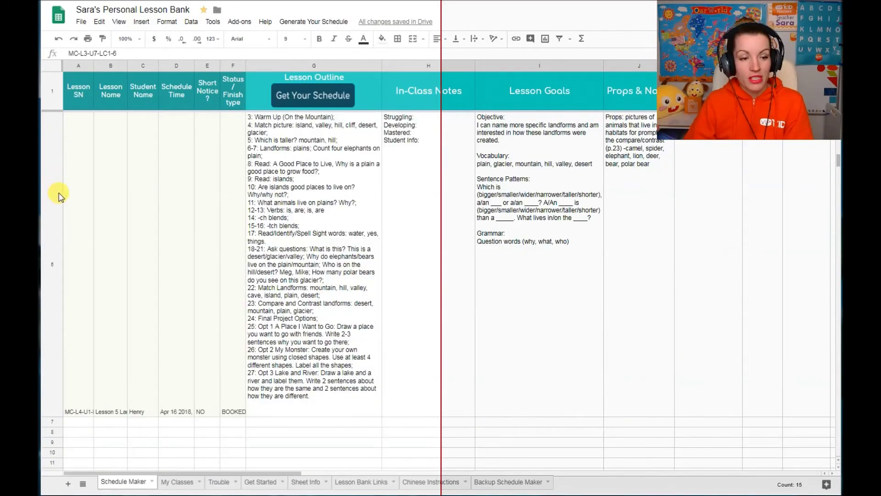
left_click(58, 196, "shift")
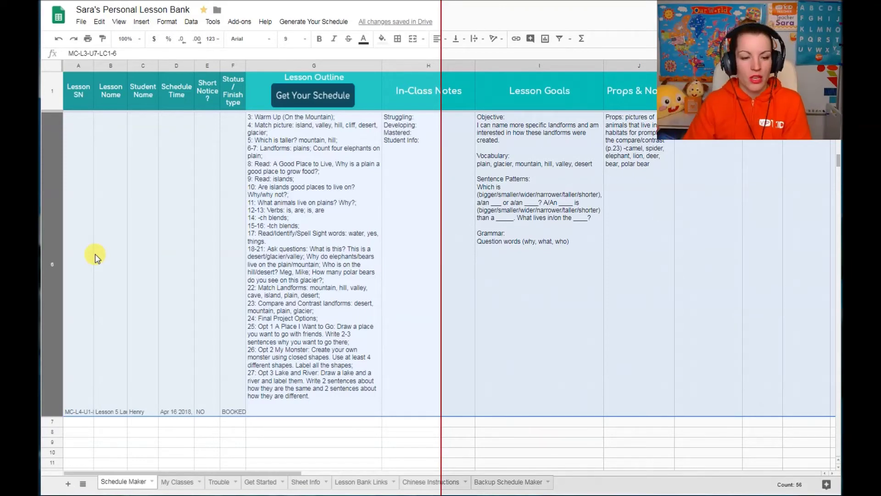
Step: Switch to My Classes and review the booked lessons, selecting F3, D2 and row 2
left_click(173, 482)
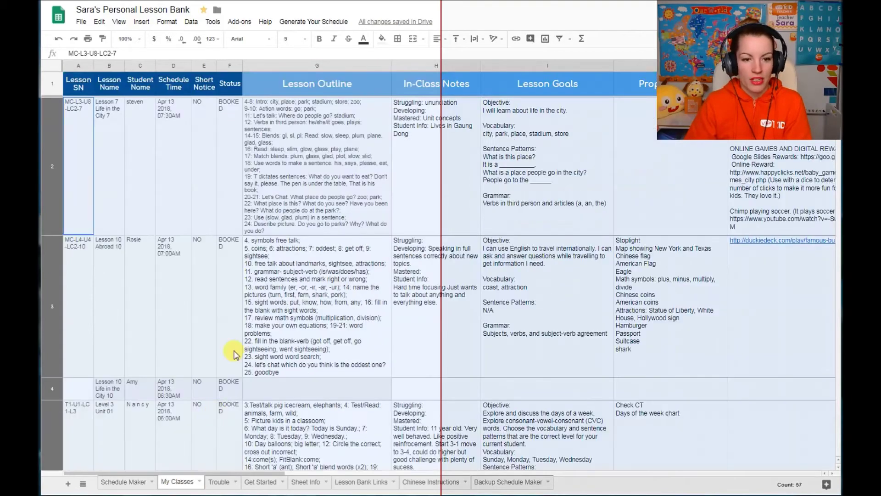
left_click(238, 294)
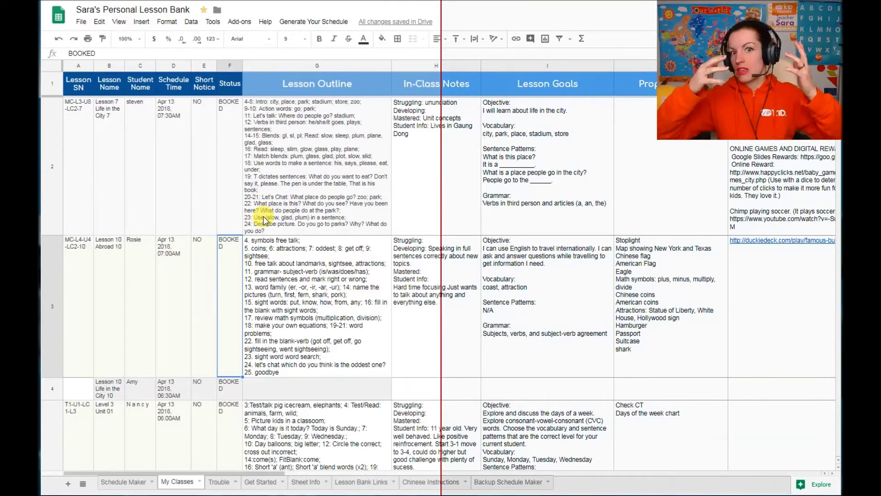
left_click(183, 167)
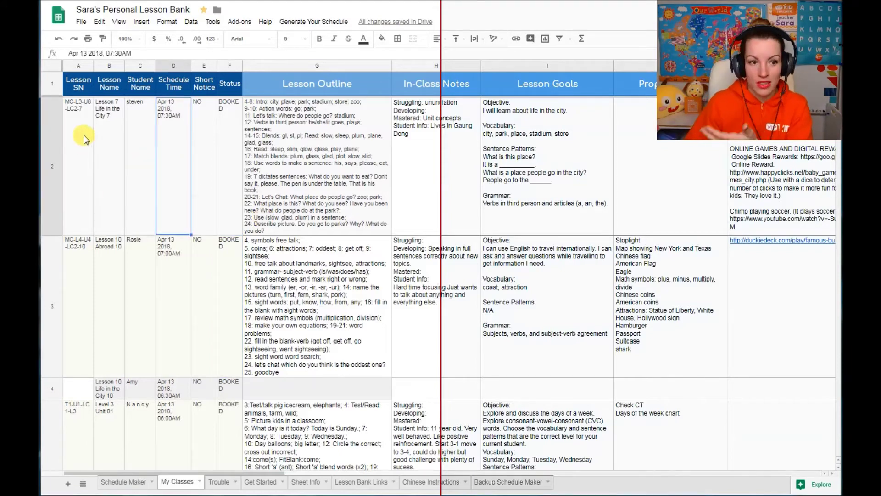
left_click(55, 124)
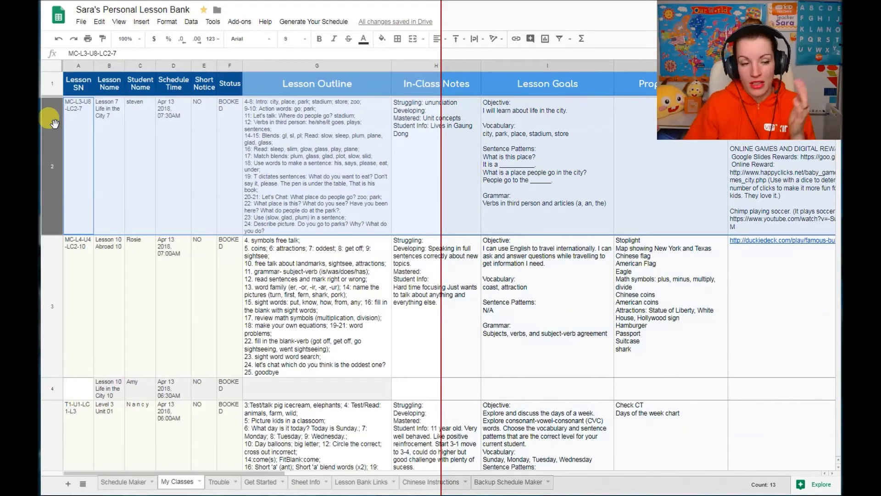
scroll(55, 124, "down", 10)
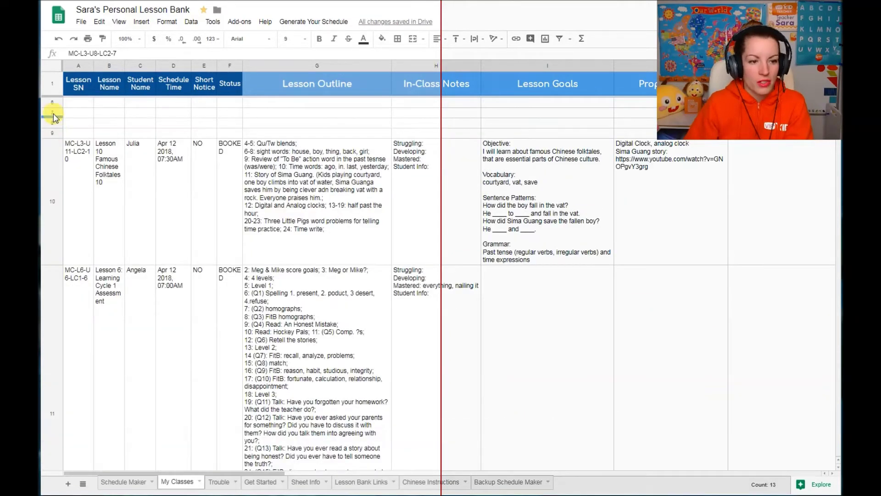
Step: Insert six empty rows above the existing lessons at the top of My Classes
left_click(55, 112, "shift")
right_click(57, 113)
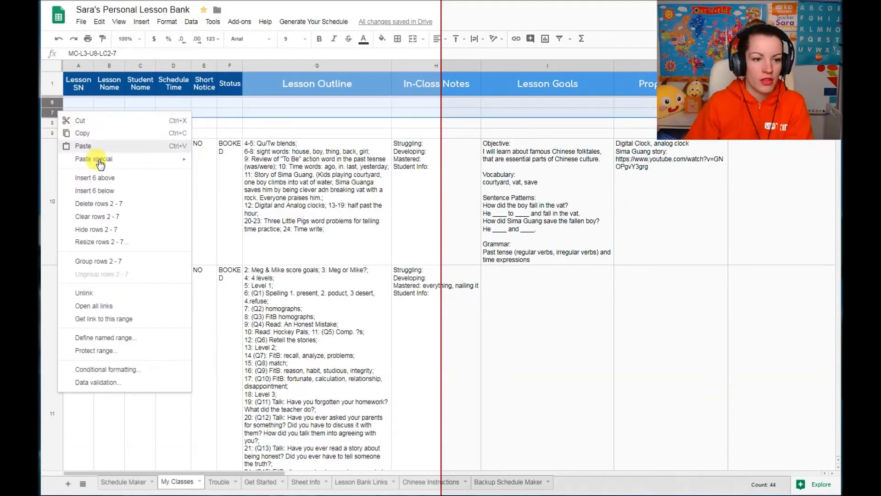
left_click(99, 203)
scroll(104, 125, "up", 2)
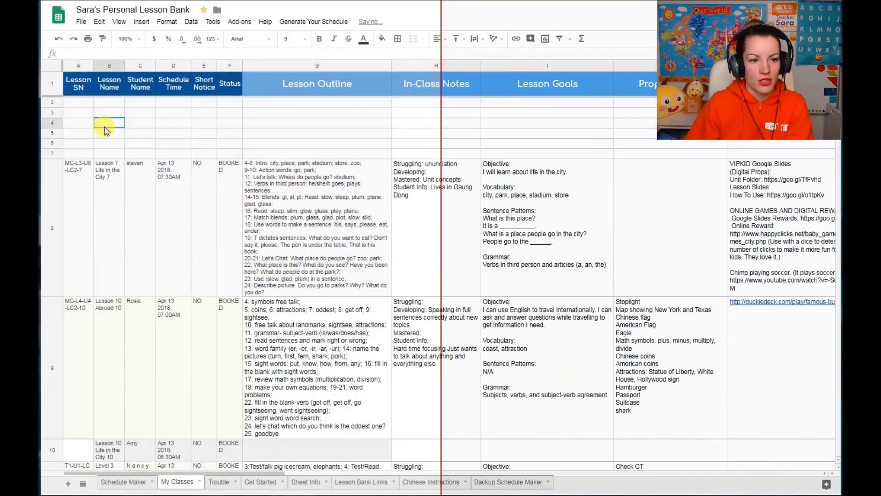
left_click(83, 103)
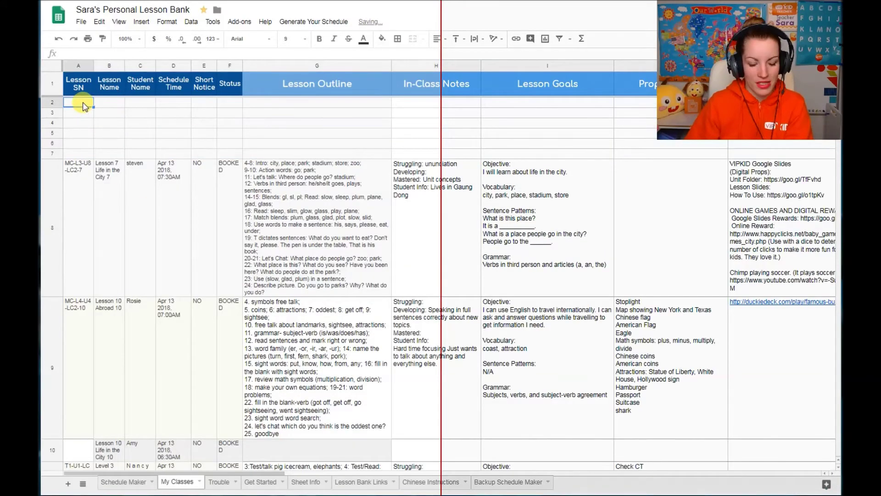
Step: Copy Schedule Maker rows 3–6 and paste them as values only at My Classes A2
left_click(123, 482)
right_click(54, 250)
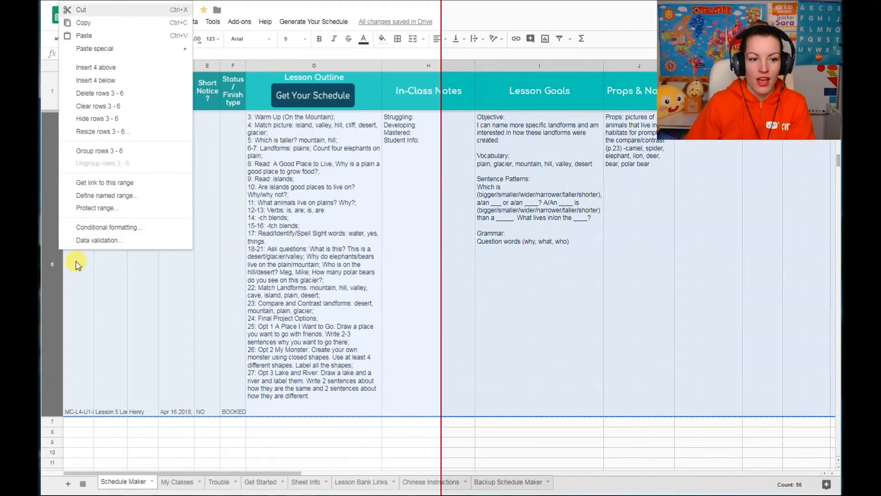
left_click(133, 23)
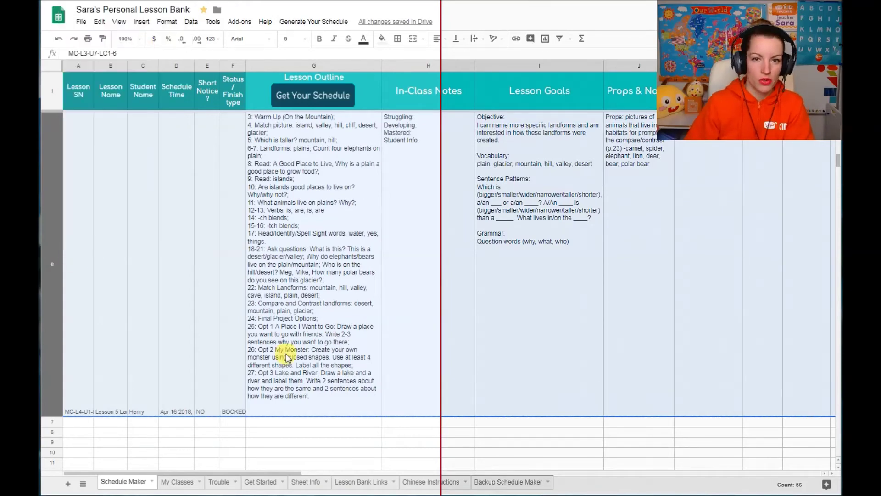
left_click(182, 483)
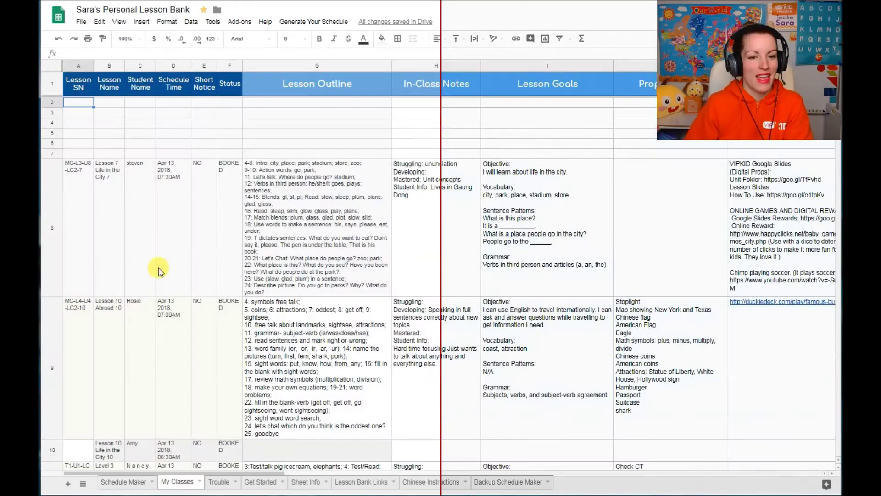
left_click(82, 106)
key("ctrl+v")
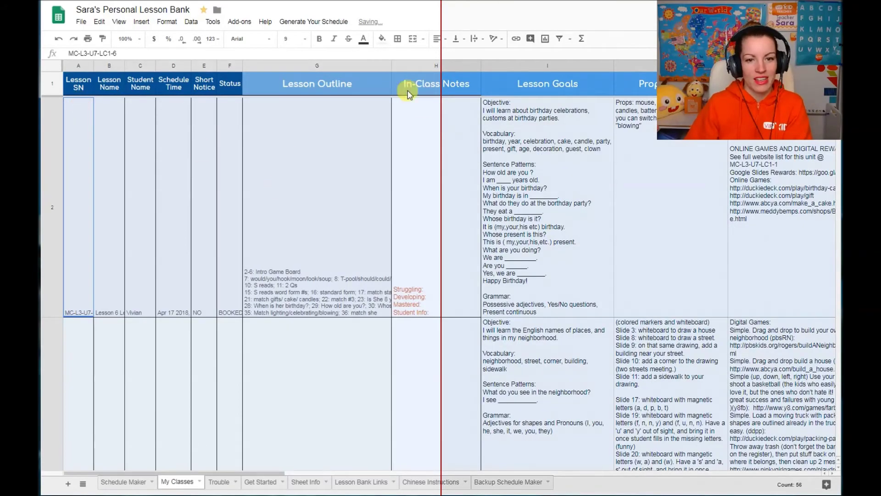
key("ctrl+shift+v")
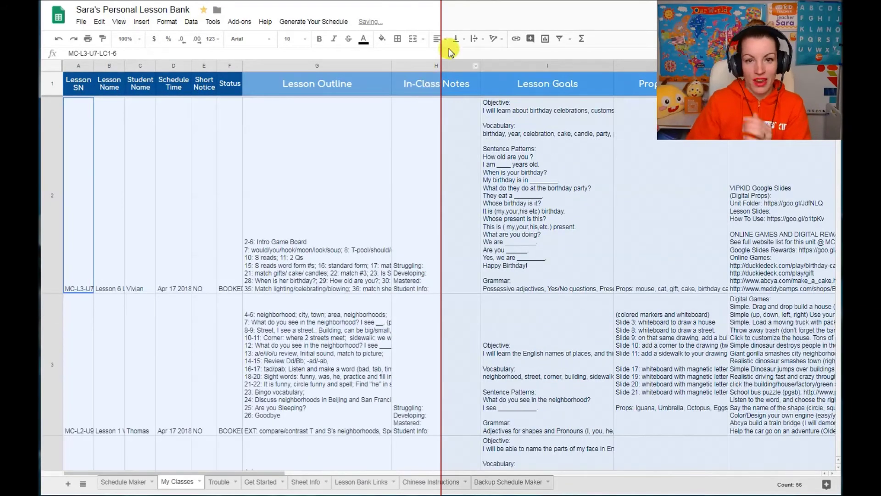
Step: Set the pasted rows to wrapped text and top vertical alignment
left_click(477, 39)
left_click(473, 53)
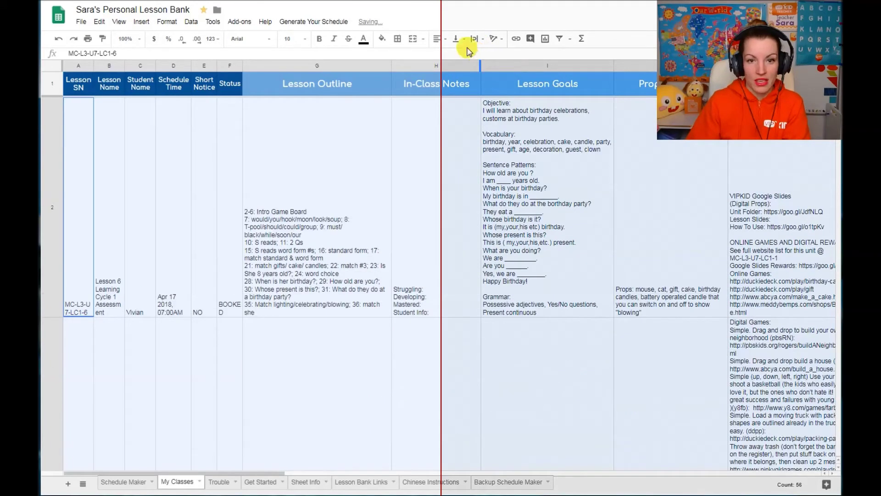
left_click(463, 39)
left_click(456, 54)
left_click(442, 212)
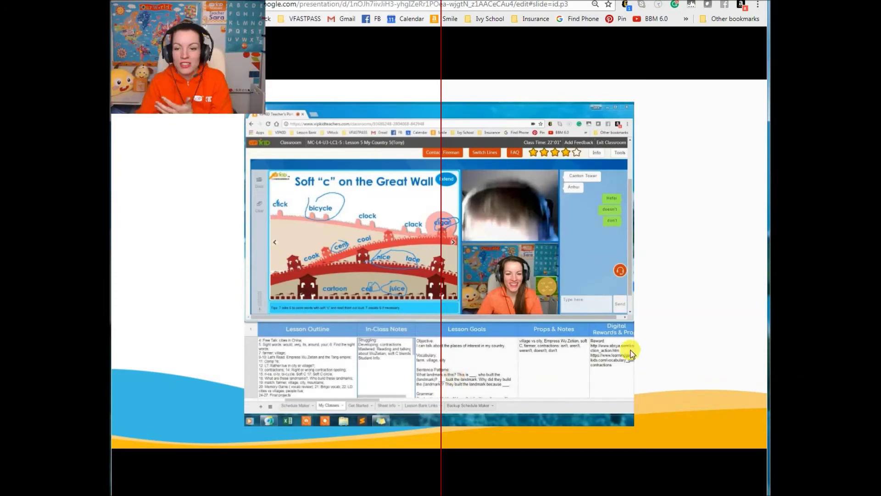
Step: Advance past the ManyCam screenshot slide to the How to Use slide
left_click(685, 344)
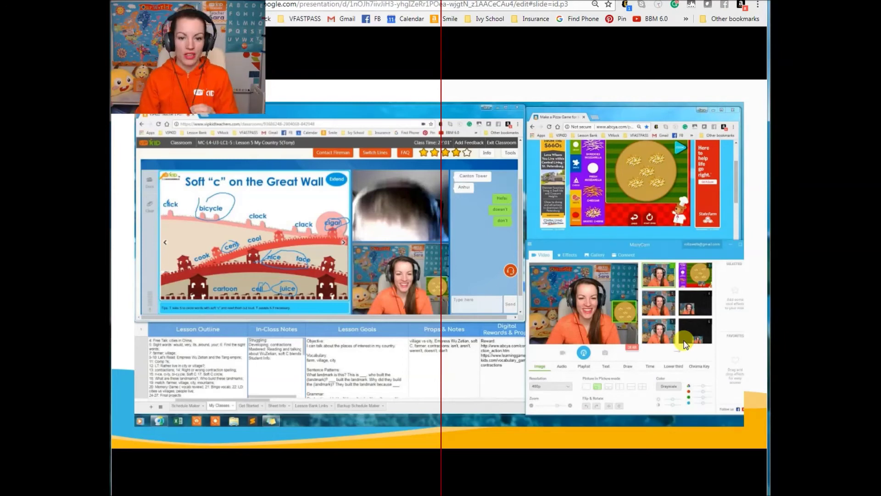
left_click(686, 345)
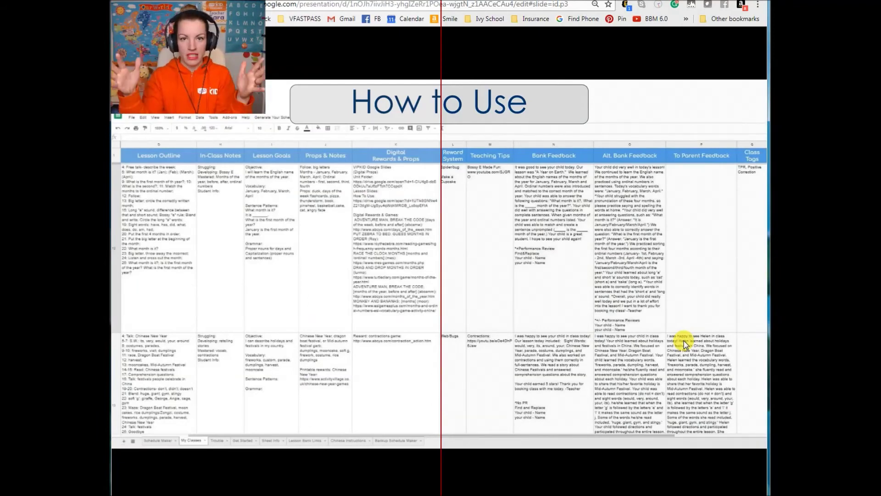
Step: Present the Before Class slide with its Lesson Outline highlight, then continue to During Class
left_click(686, 345)
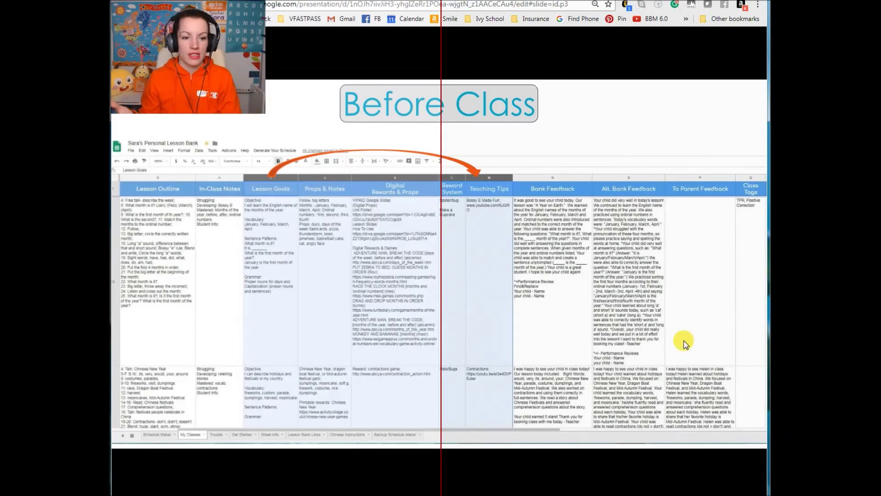
key("Right")
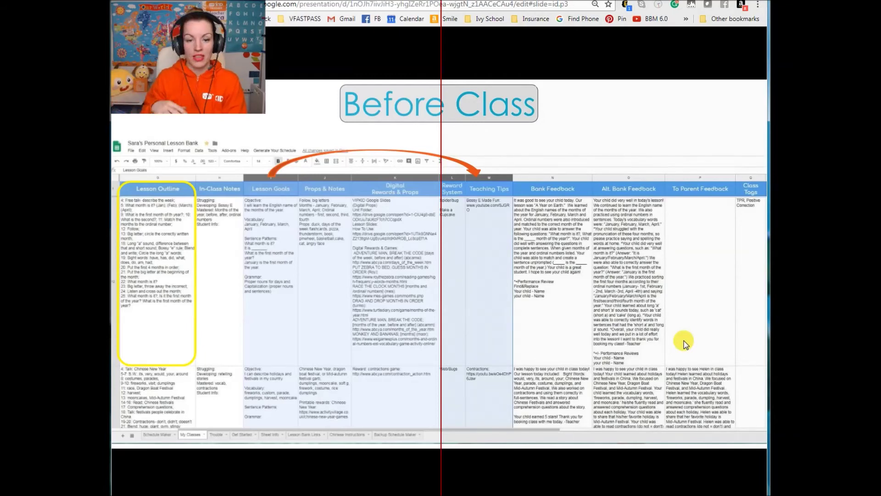
key("Right")
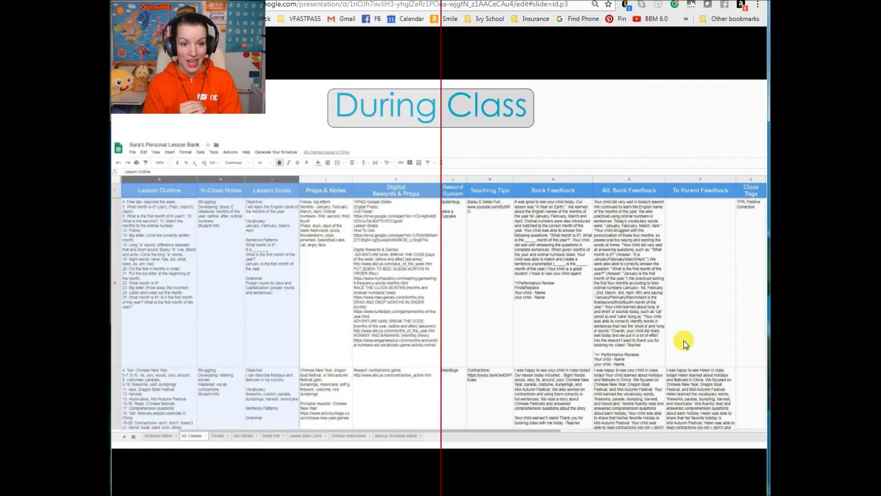
Step: Play the arrow from Lesson Outline to Props & Notes, then move to the closing slide
key("Right")
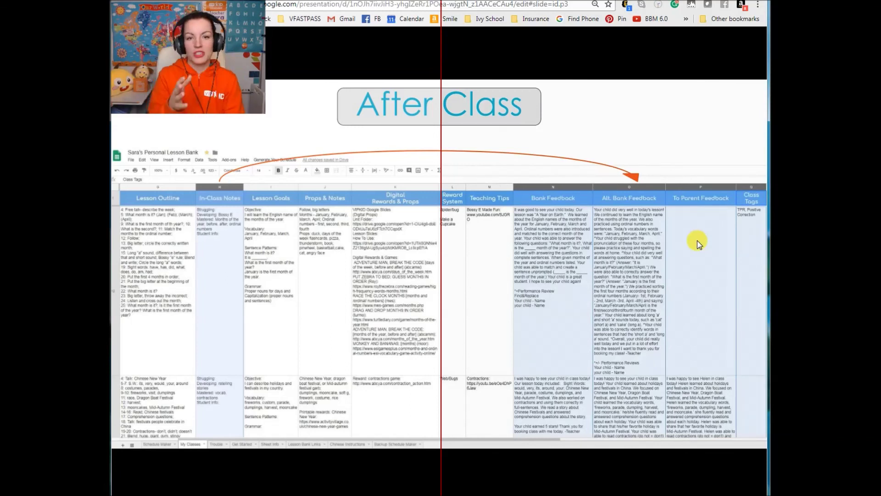
key("Right")
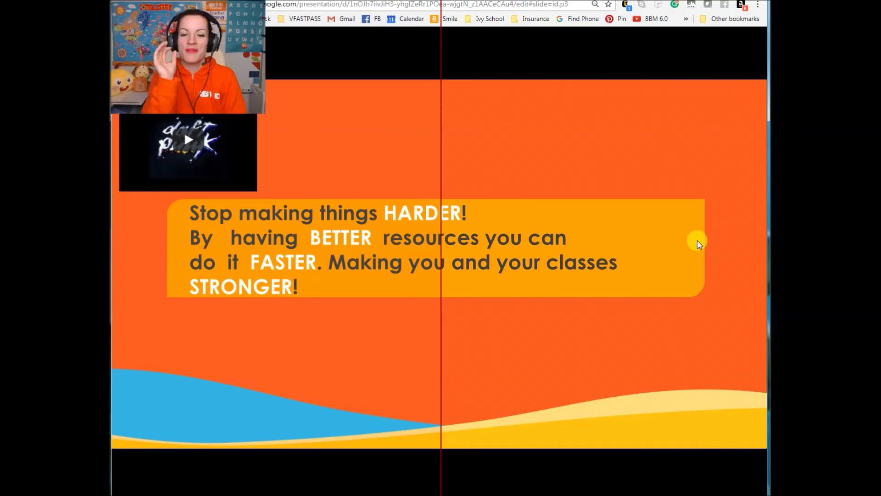
key("Right")
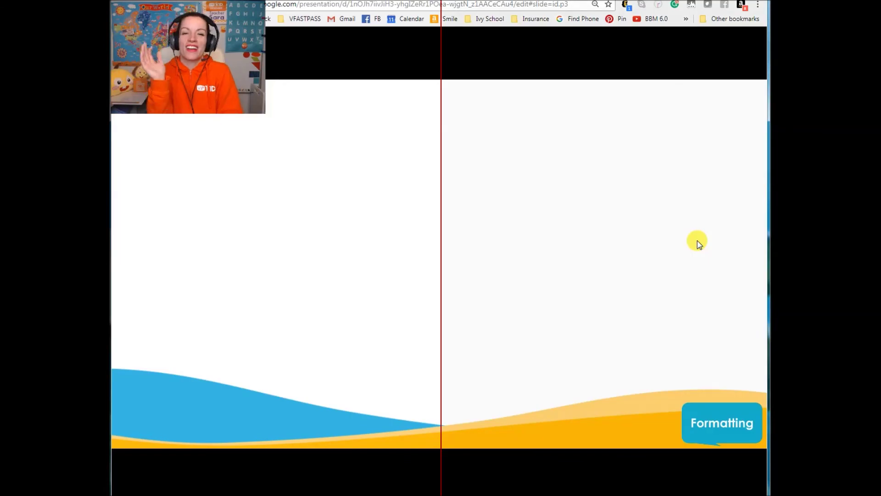
key("Left")
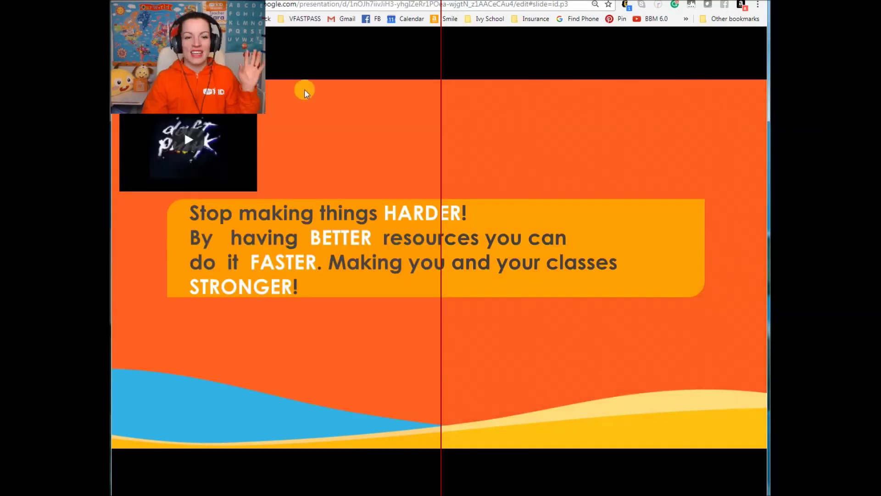